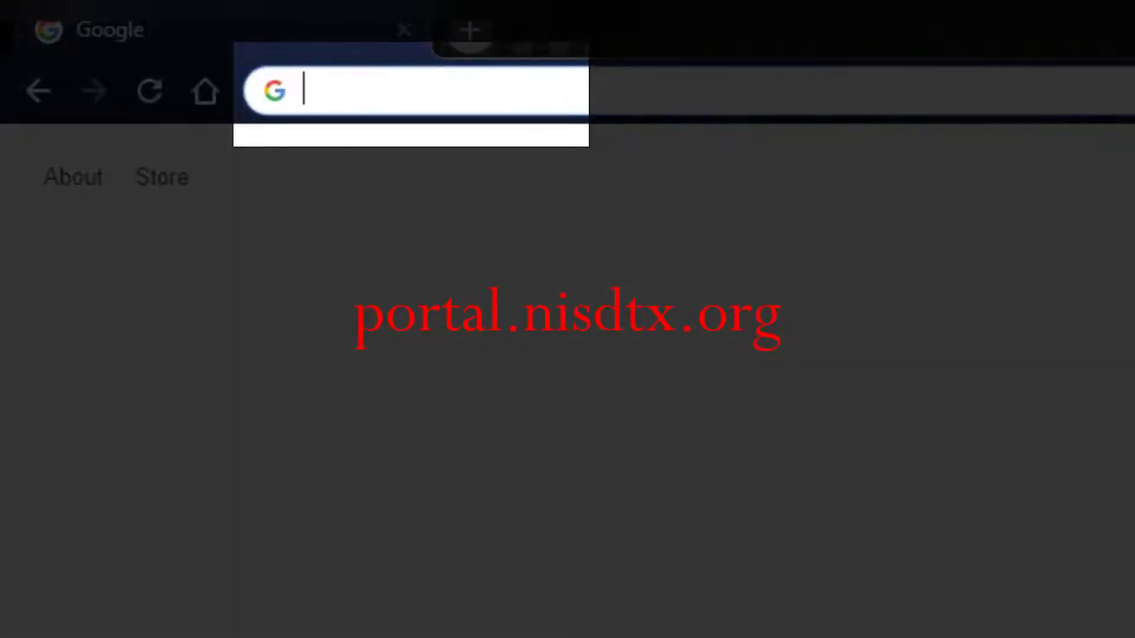
Step: Enter portal.nisdtx.org in Chrome's address bar to load the NISD portal sign-in page
{"action": "type", "text": "portal.nisdtx.org"}
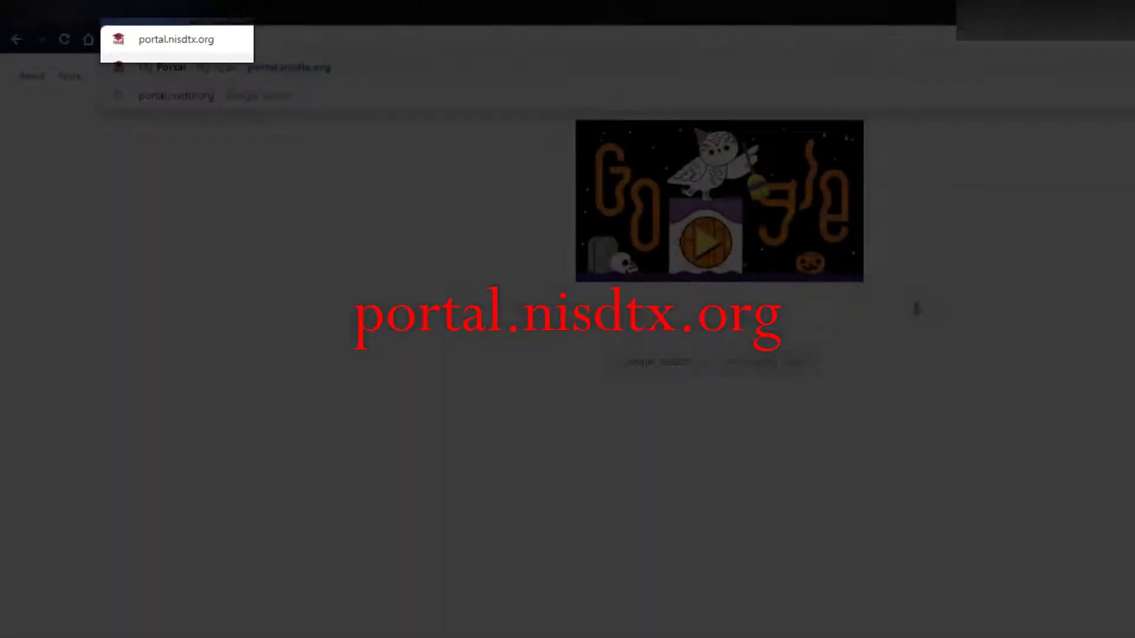
{"action": "key", "text": "Return"}
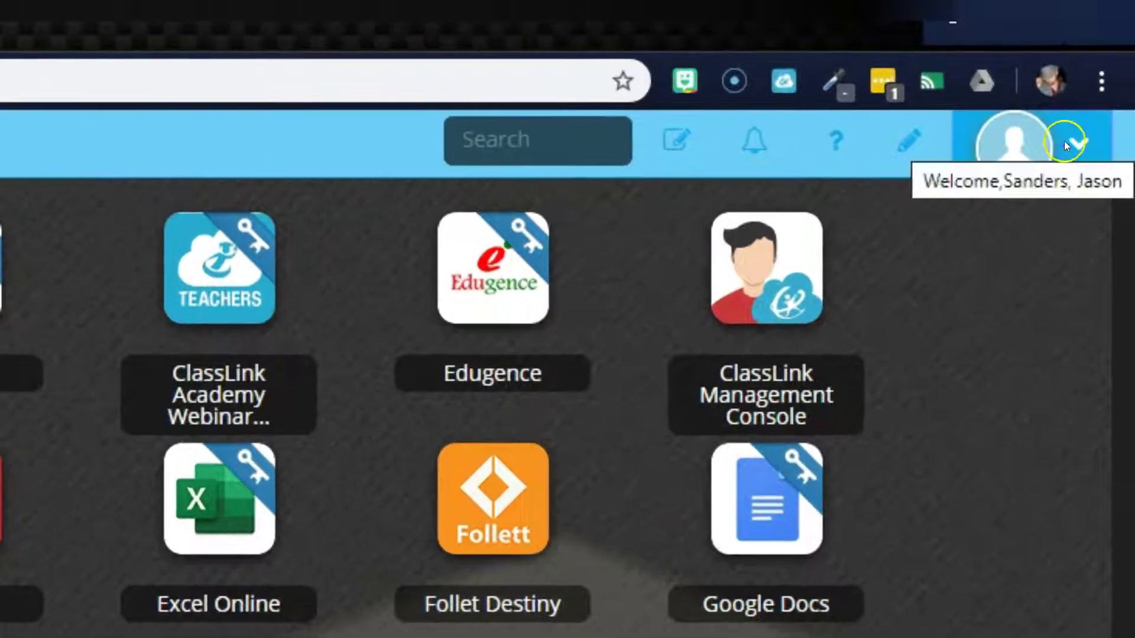
Step: Check the account, notes, help and notifications menus, then switch the dashboard into edit mode
{"action": "left_click", "coordinate": [1067, 135]}
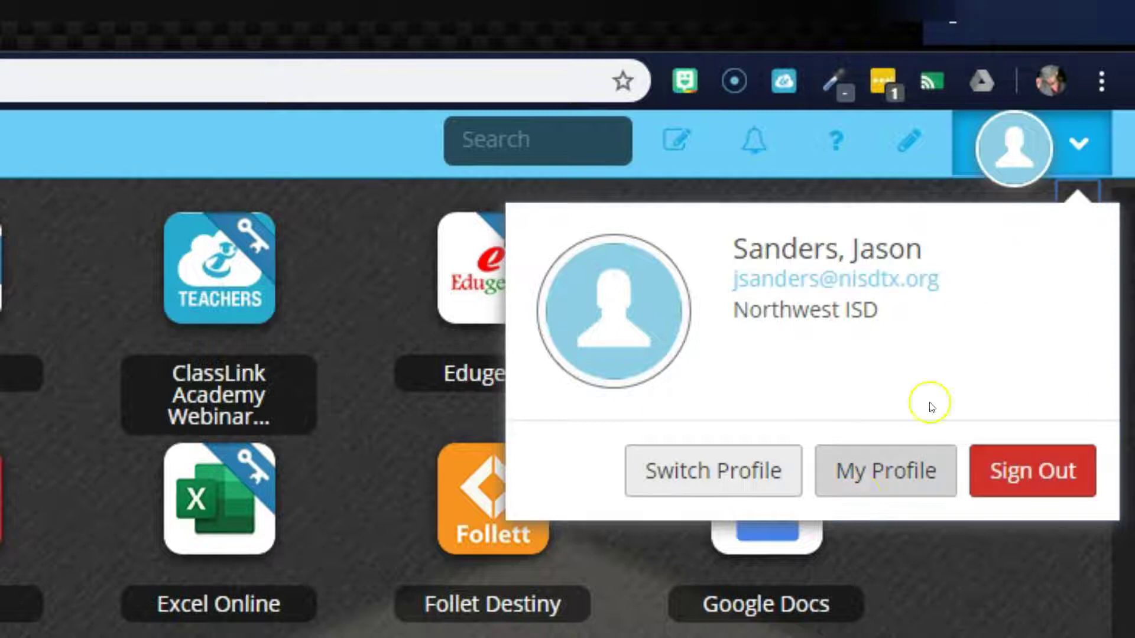
{"action": "left_click", "coordinate": [907, 138]}
{"action": "left_click", "coordinate": [842, 140]}
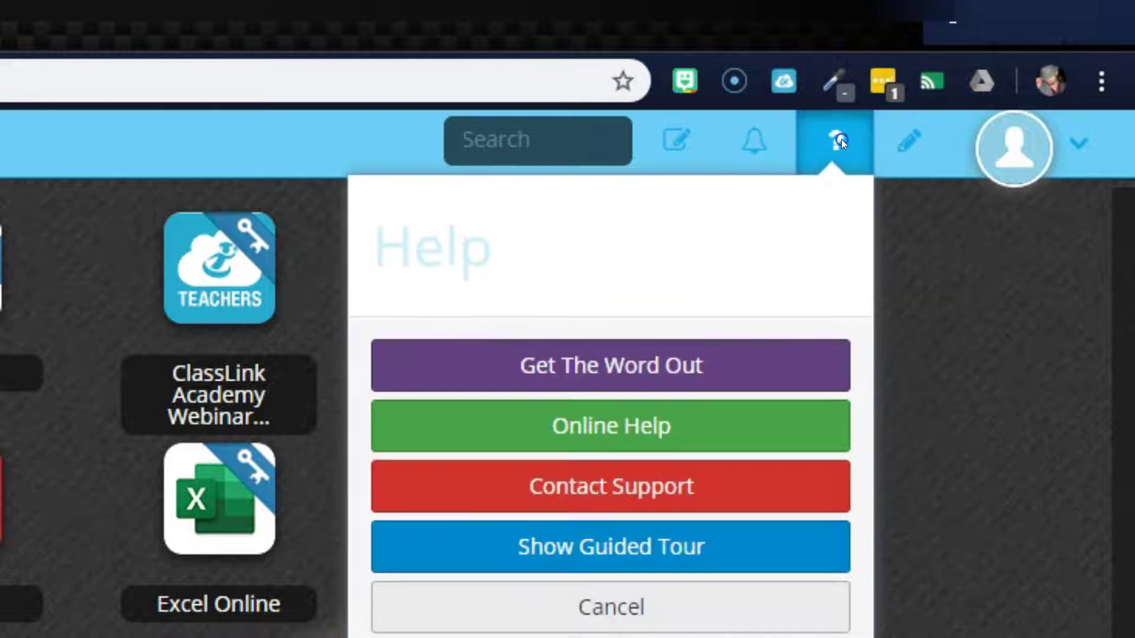
{"action": "left_click", "coordinate": [753, 140]}
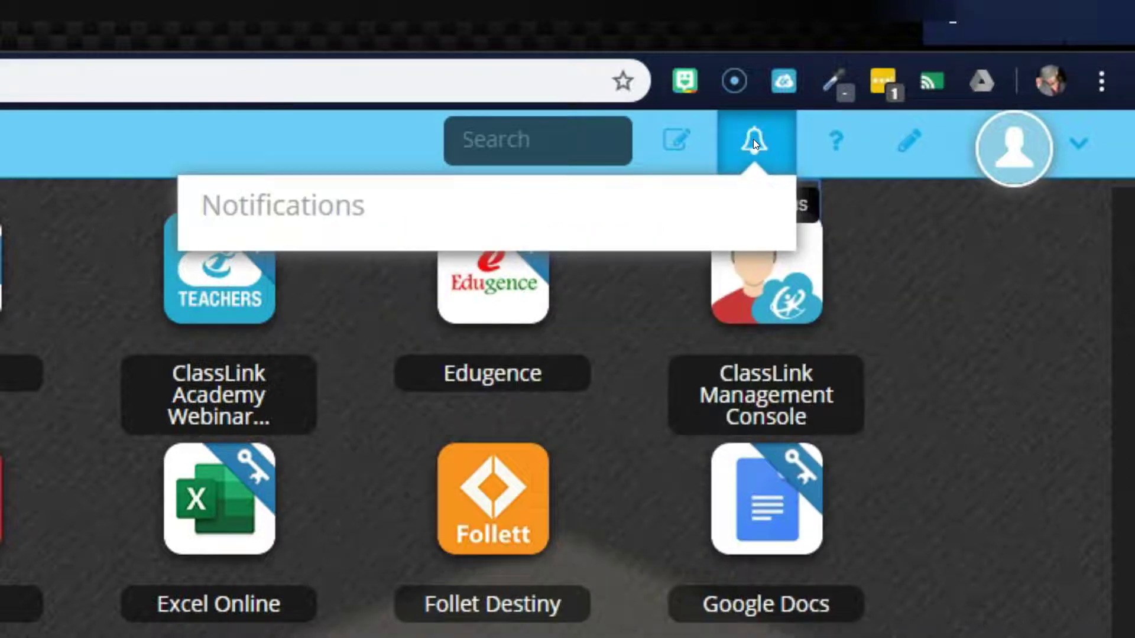
{"action": "left_click", "coordinate": [683, 139]}
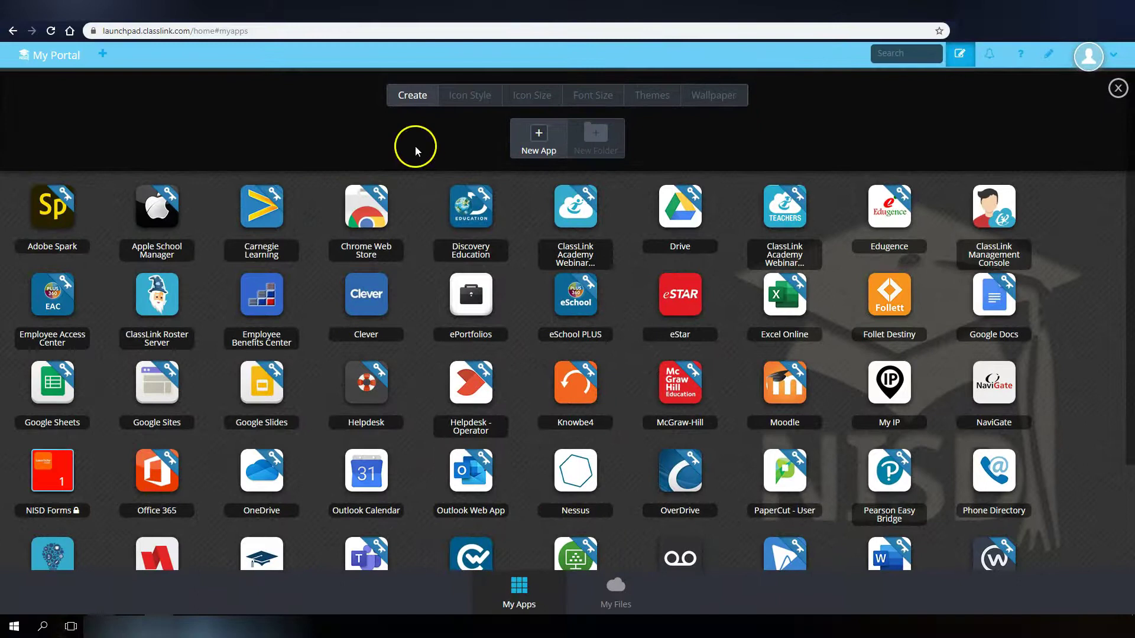
Step: Set the Icon Style to circular, then review the icon size and font size choices
{"action": "left_click", "coordinate": [473, 97]}
{"action": "left_click", "coordinate": [596, 135]}
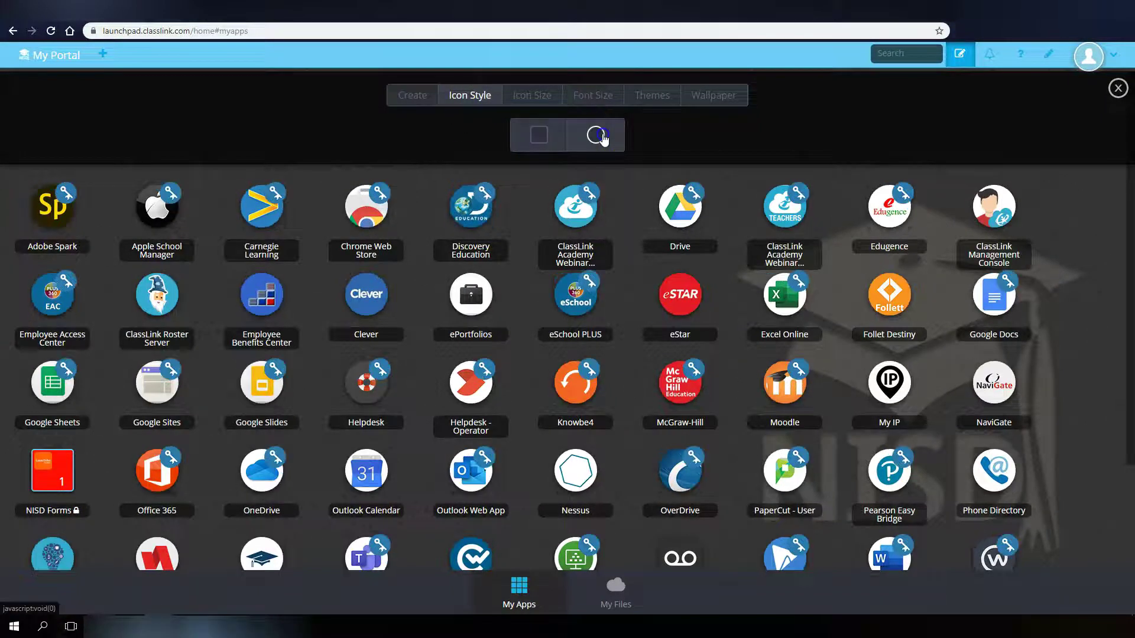
{"action": "left_click", "coordinate": [538, 100]}
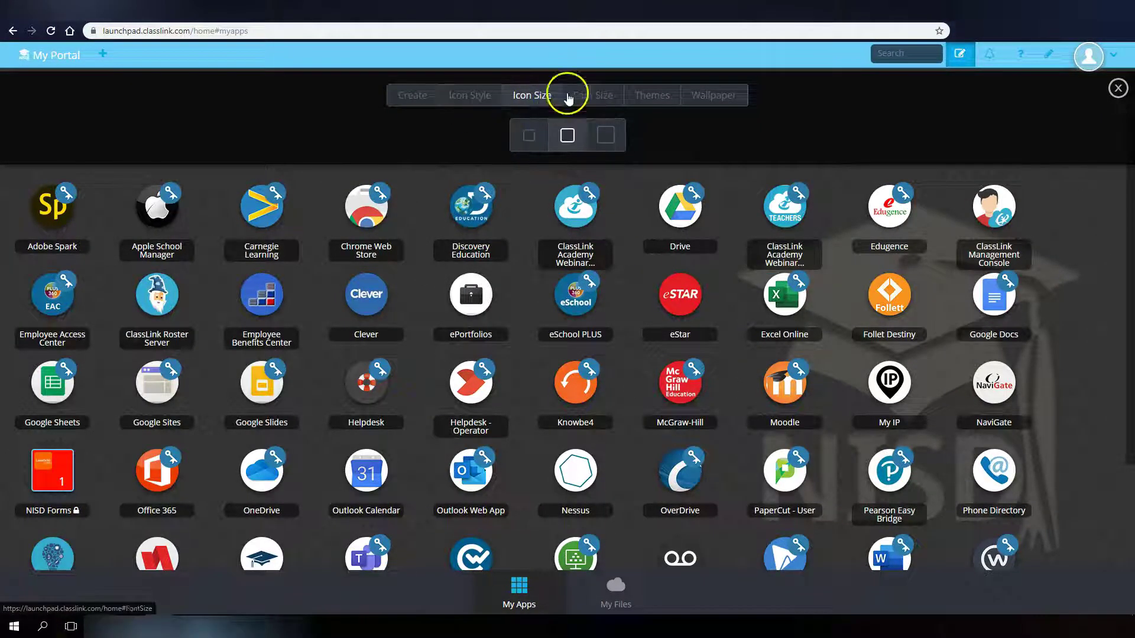
{"action": "left_click", "coordinate": [594, 99]}
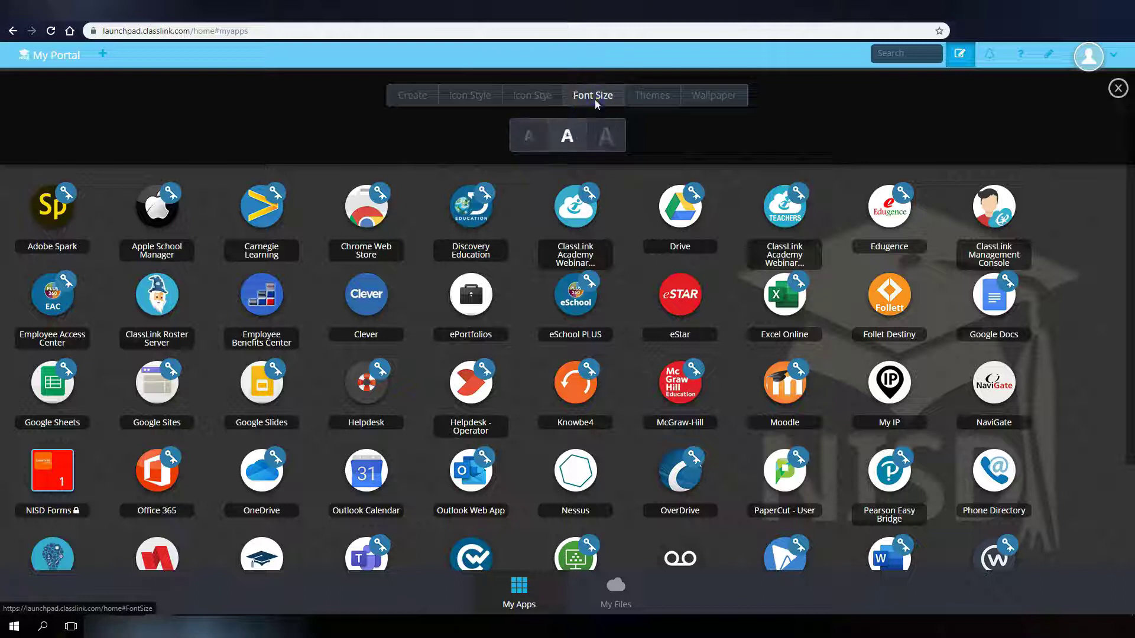
Step: Change the portal theme to the dark-blue swatch, viewing wallpapers before returning to Create
{"action": "left_click", "coordinate": [648, 99]}
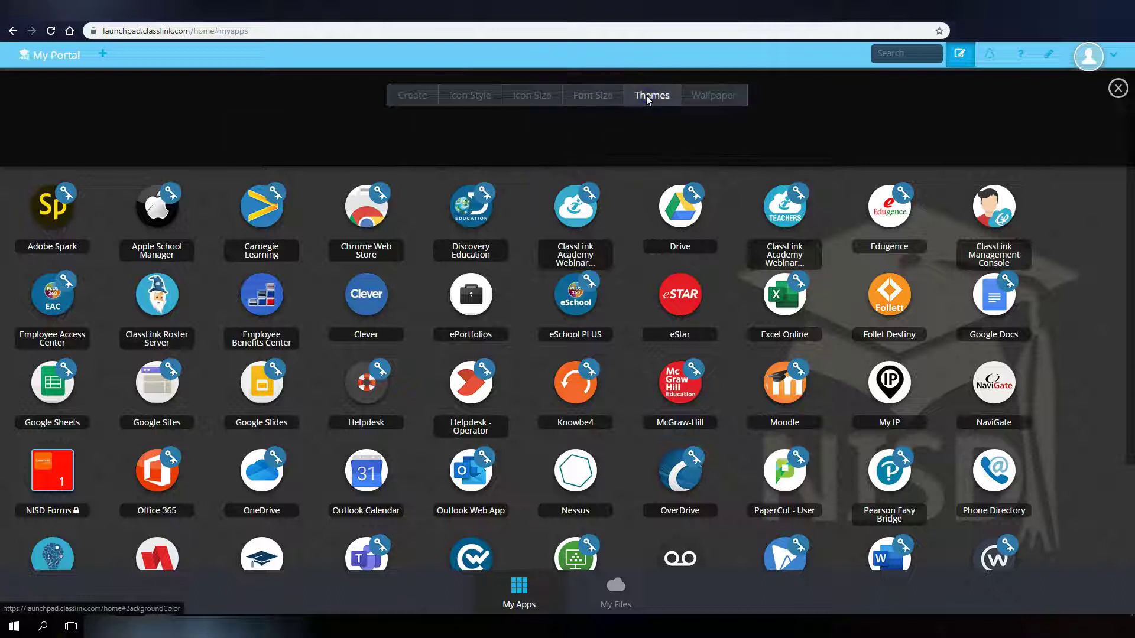
{"action": "left_click", "coordinate": [341, 138]}
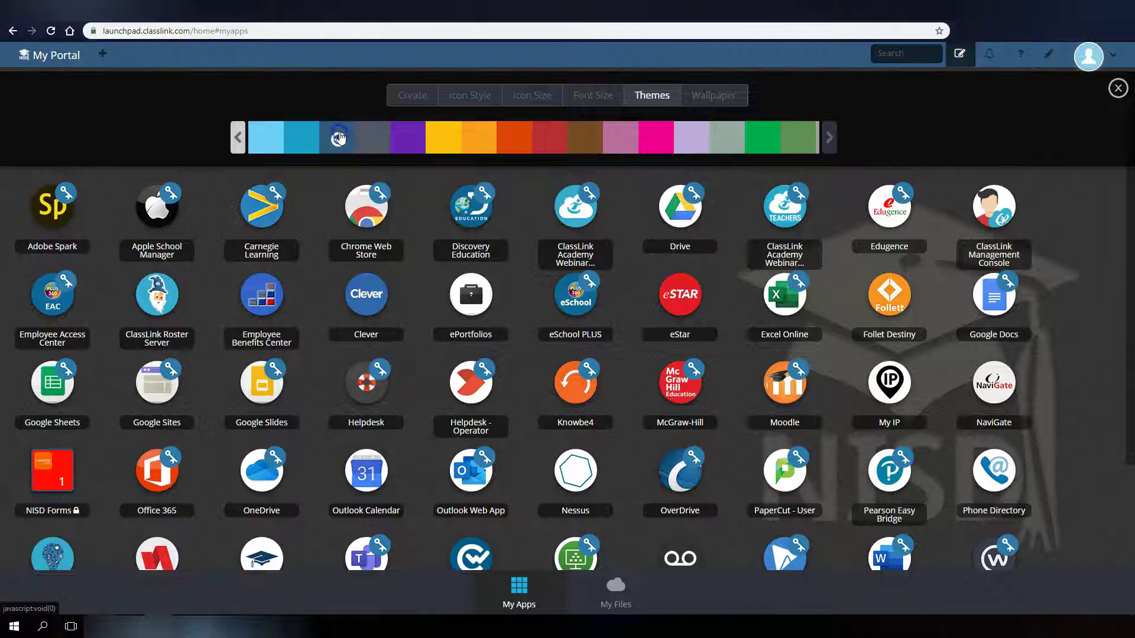
{"action": "left_click", "coordinate": [706, 100]}
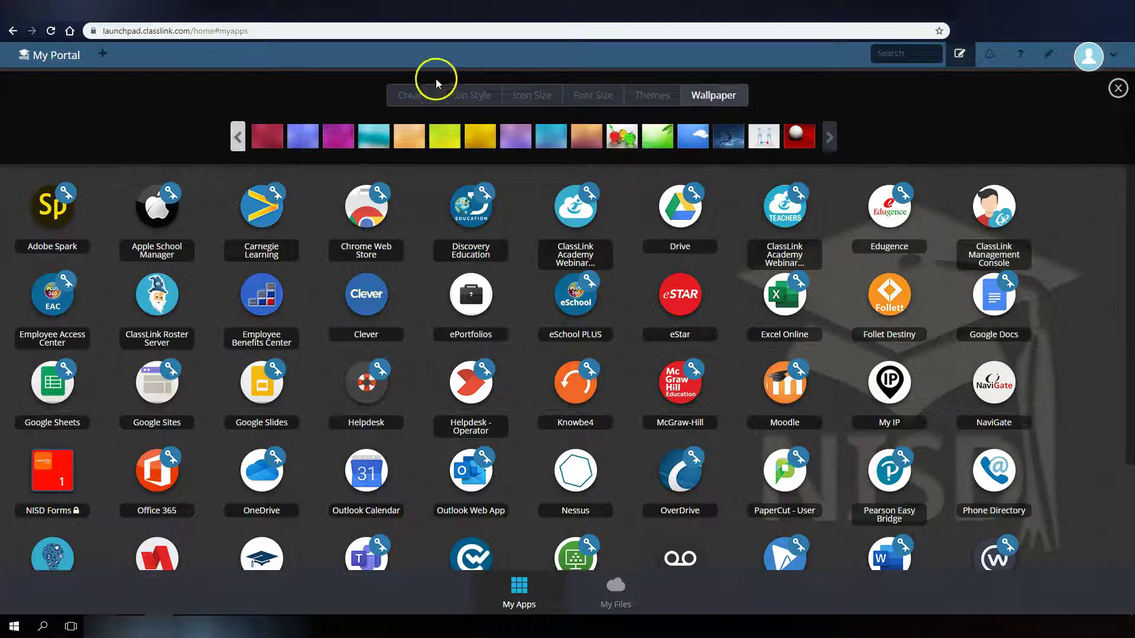
{"action": "left_click", "coordinate": [408, 101]}
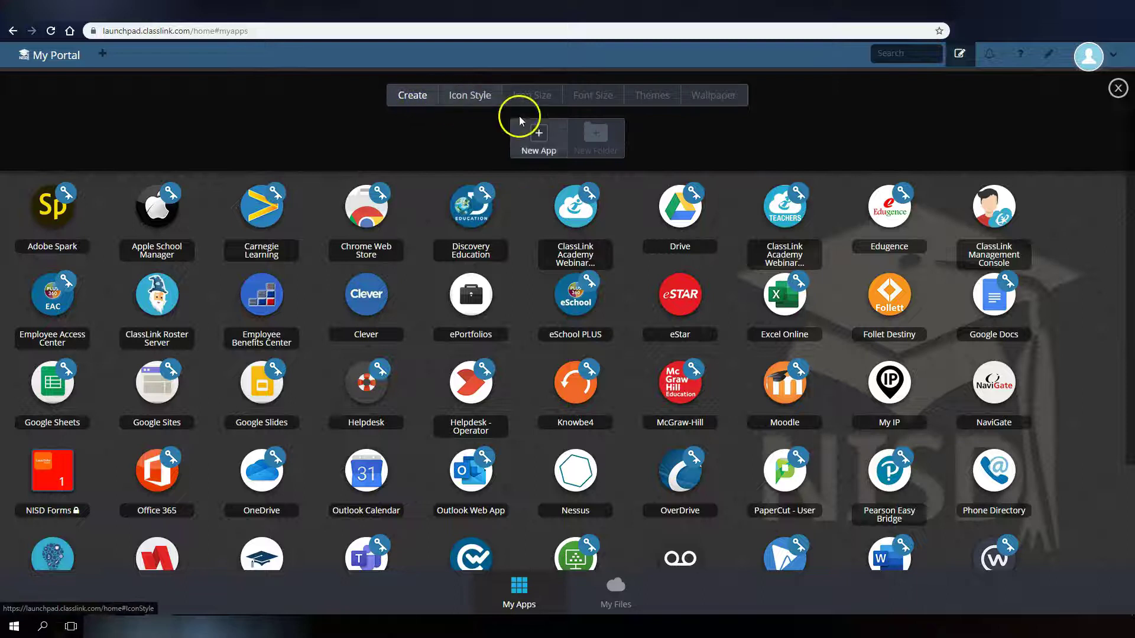
{"action": "left_click", "coordinate": [539, 141]}
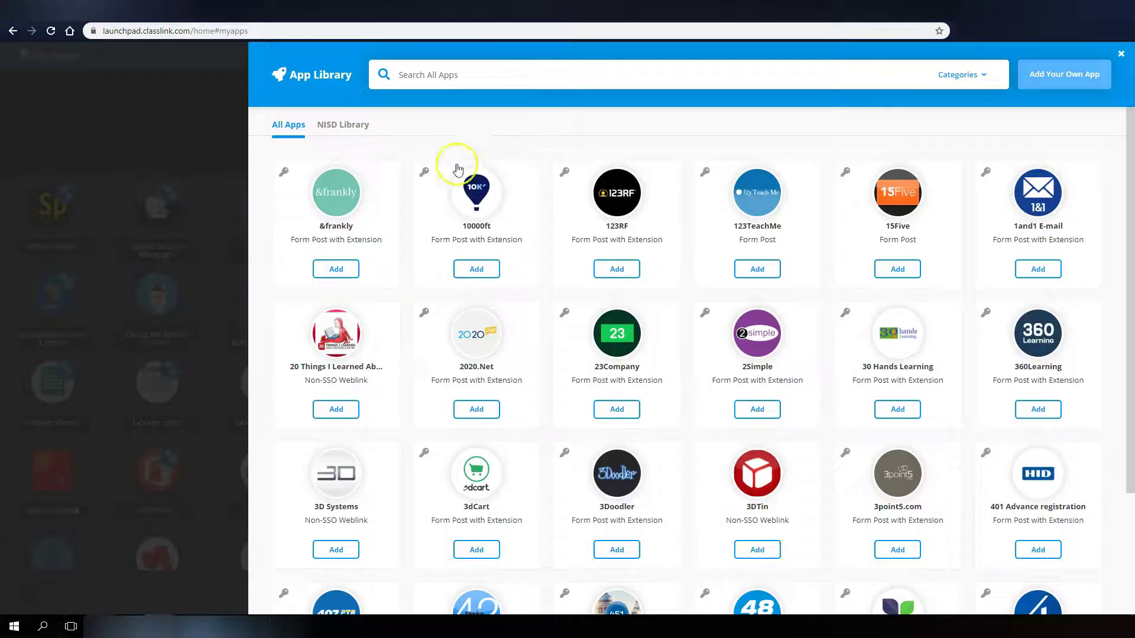
{"action": "left_click", "coordinate": [353, 127]}
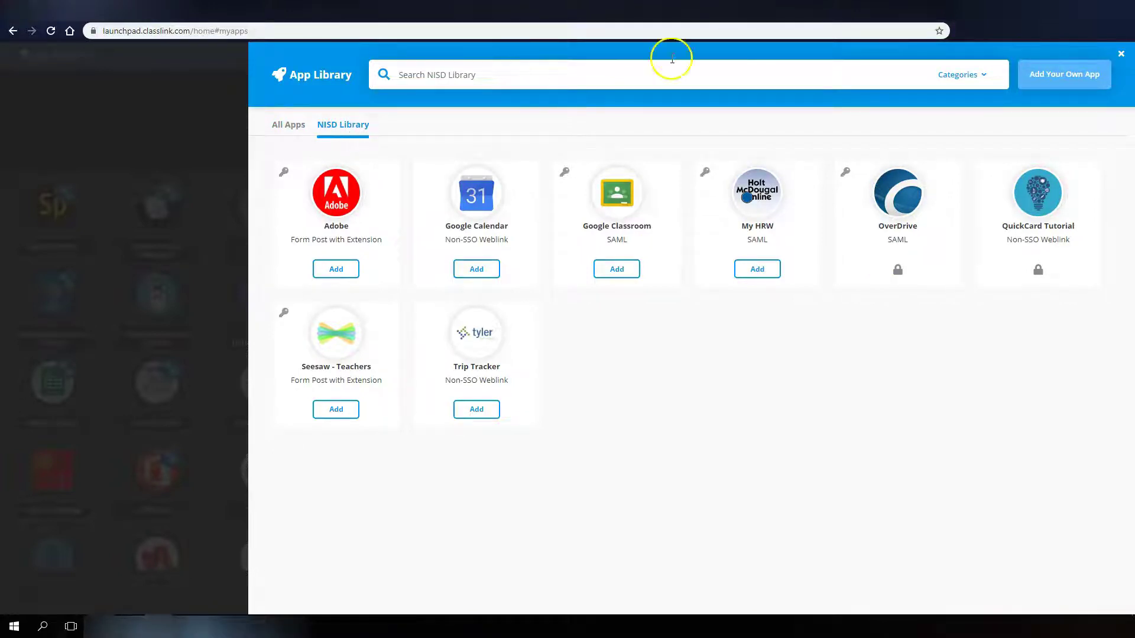
{"action": "left_click", "coordinate": [1121, 54]}
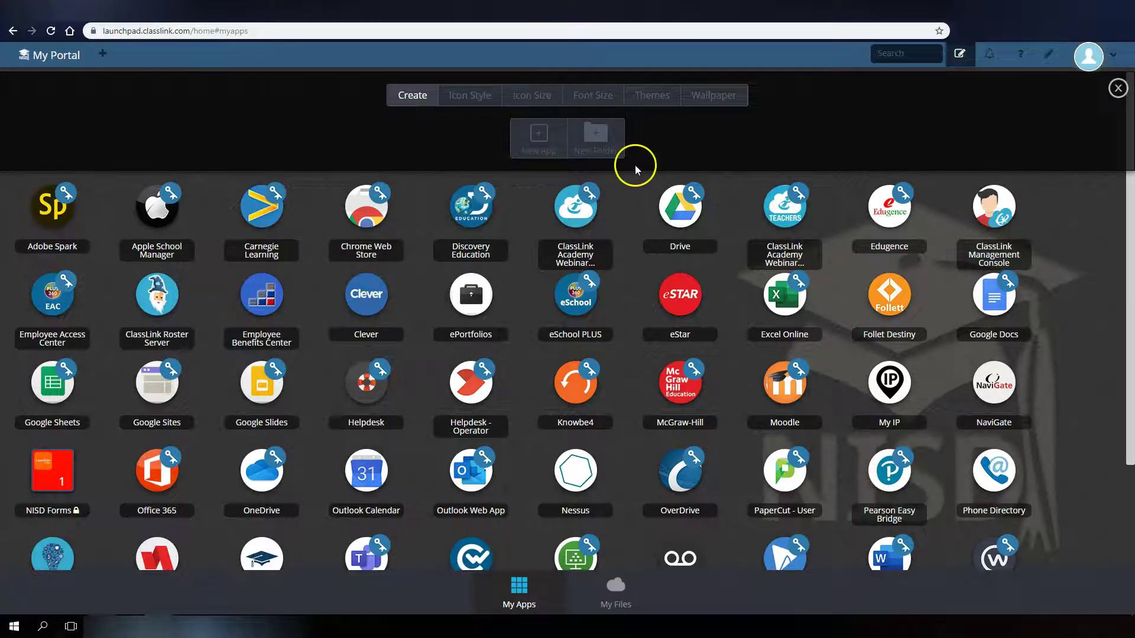
Step: Create a purple 'My Favorites' folder and drag Drive and Helpdesk - Operator into it
{"action": "left_click", "coordinate": [598, 142]}
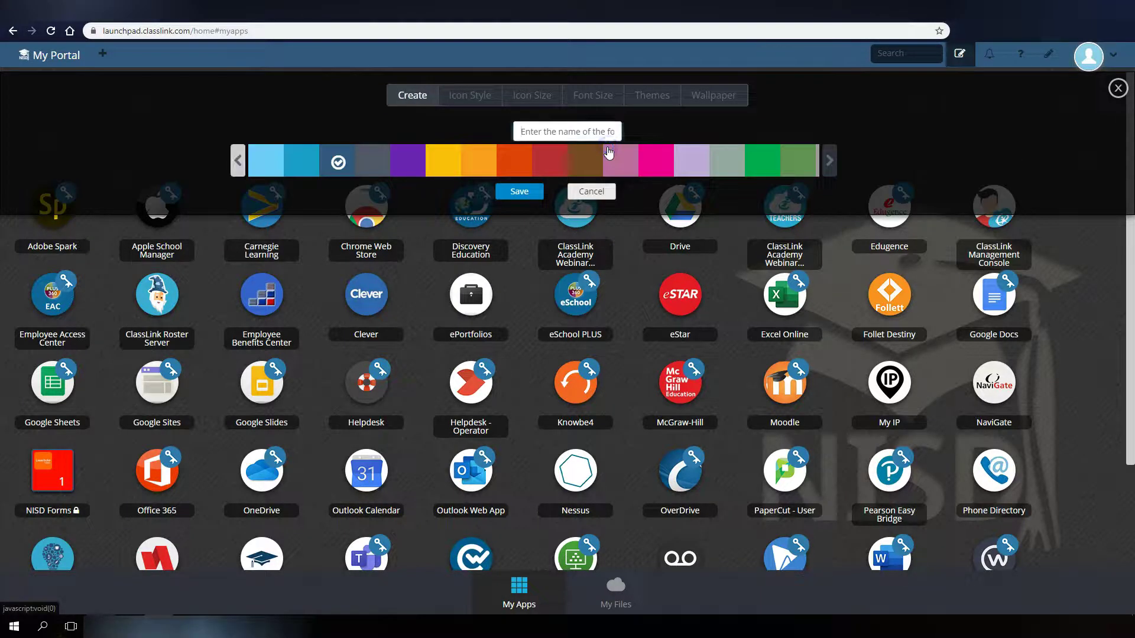
{"action": "left_click", "coordinate": [414, 166]}
{"action": "left_click", "coordinate": [555, 129]}
{"action": "type", "text": "M"}
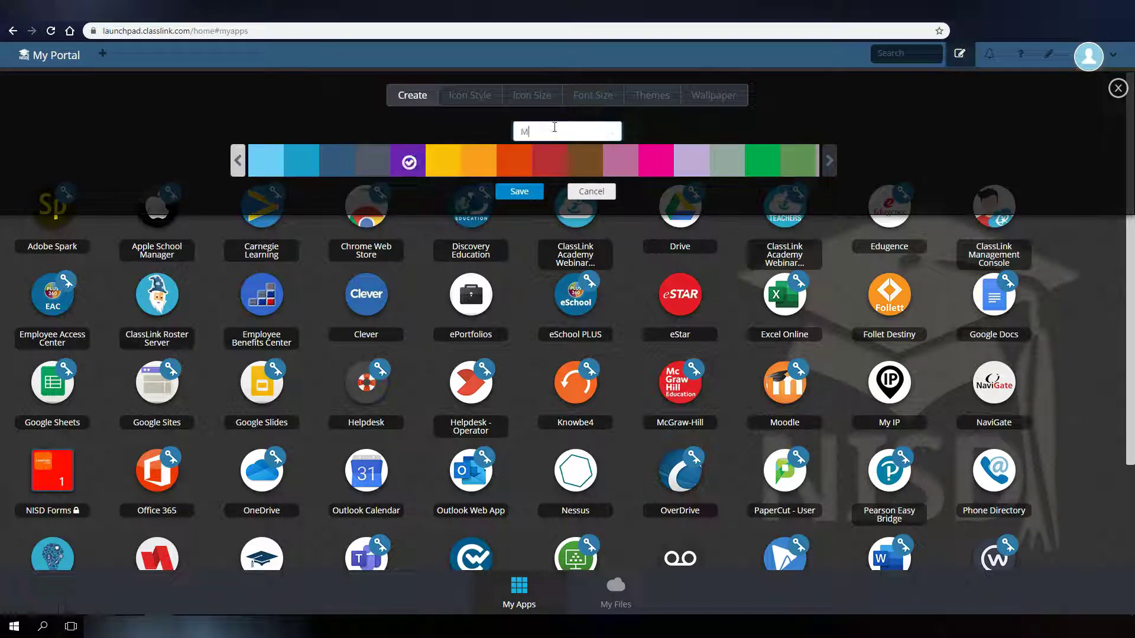
{"action": "type", "text": "y Favorites"}
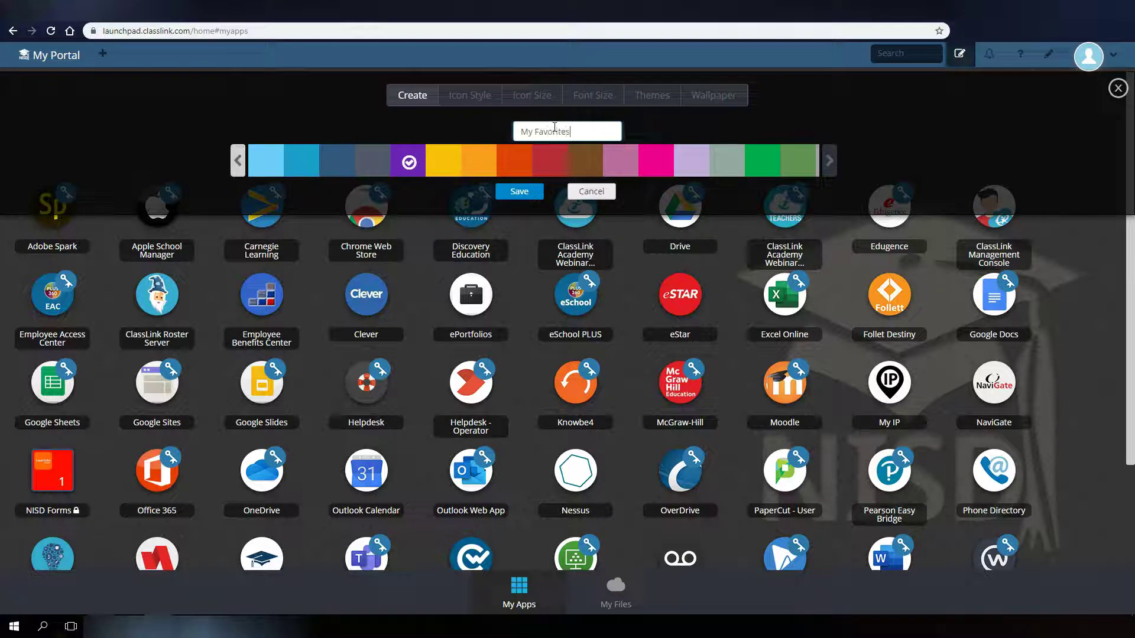
{"action": "left_click", "coordinate": [522, 192]}
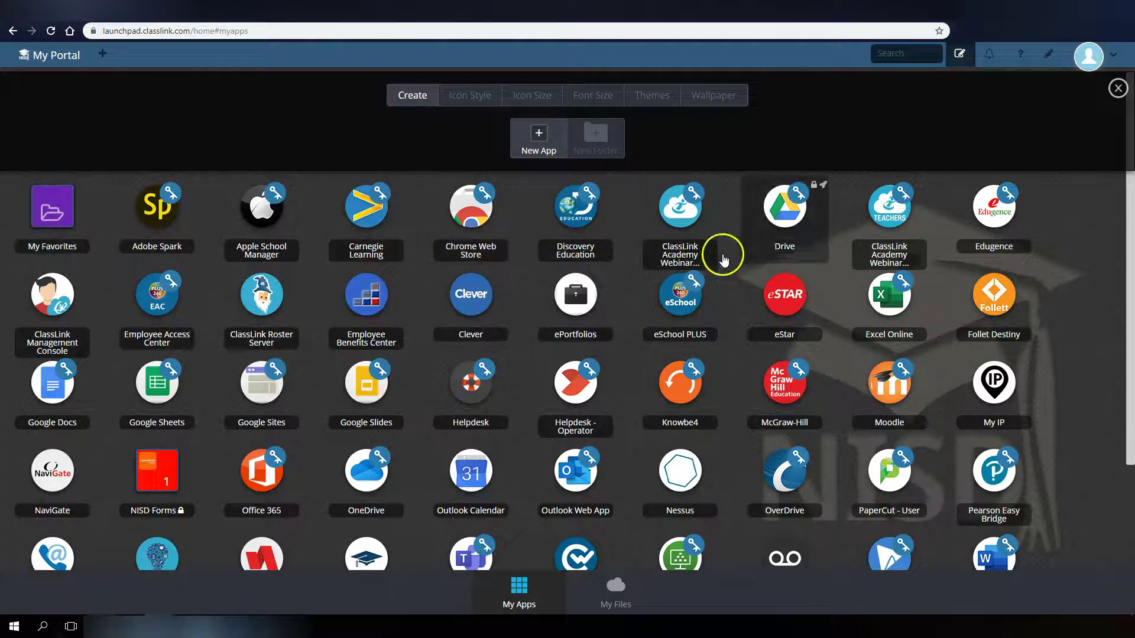
{"action": "left_click_drag", "start_coordinate": [787, 224], "coordinate": [52, 219]}
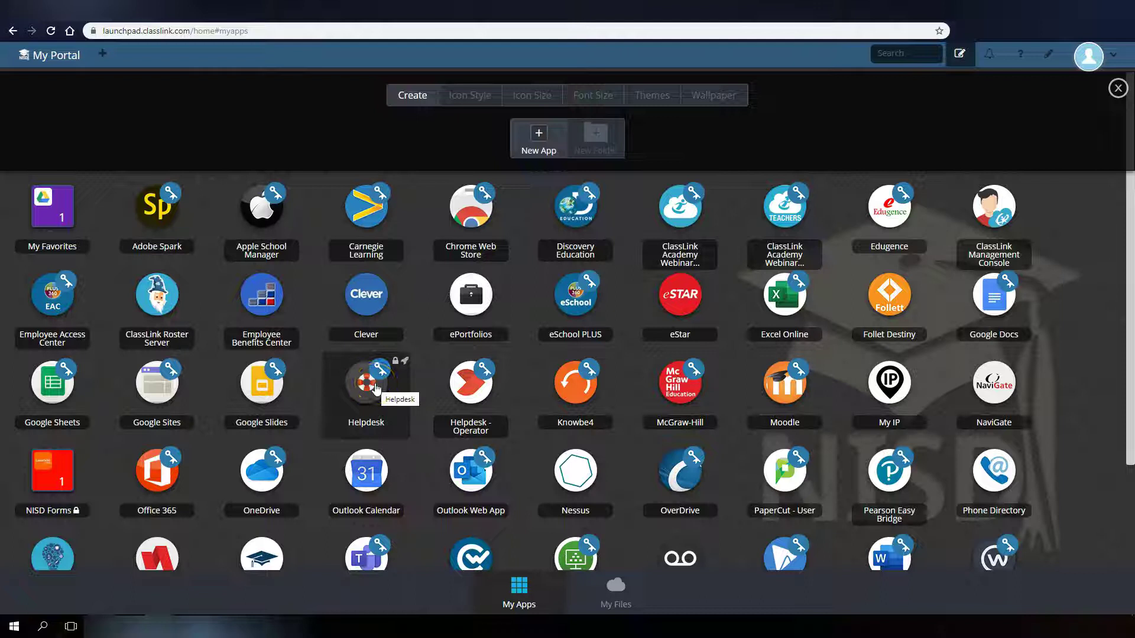
{"action": "left_click_drag", "start_coordinate": [460, 382], "coordinate": [56, 222]}
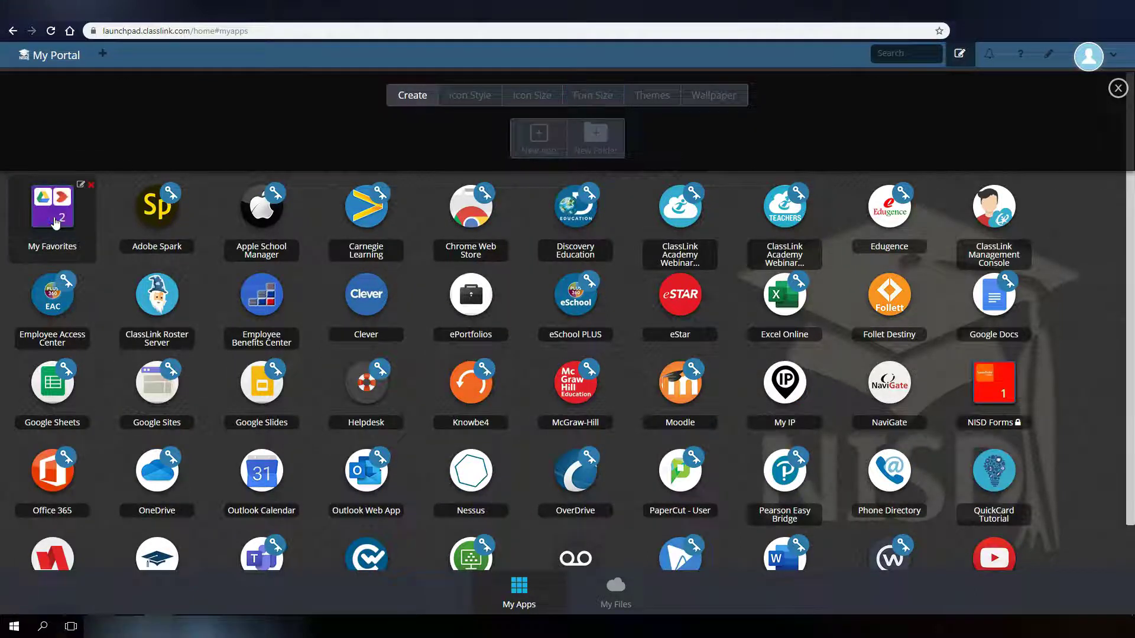
Step: Exit Edit Mode using the X at the top right of the edit panel
{"action": "left_click", "coordinate": [1118, 88]}
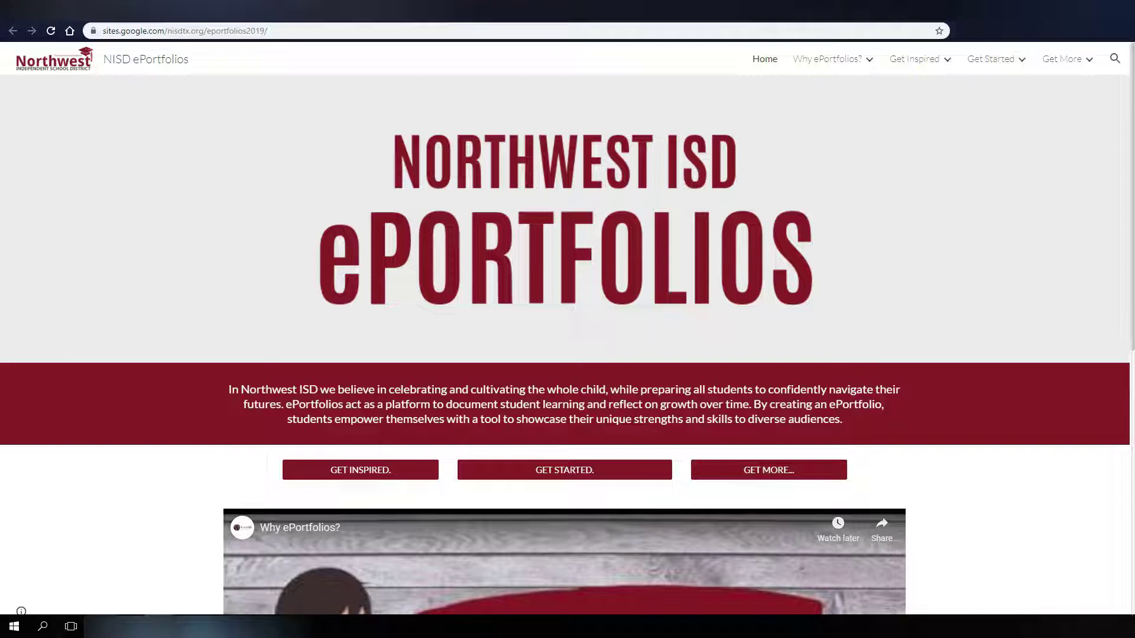
{"action": "scroll", "coordinate": [567, 343], "scroll_direction": "down", "scroll_amount": 8}
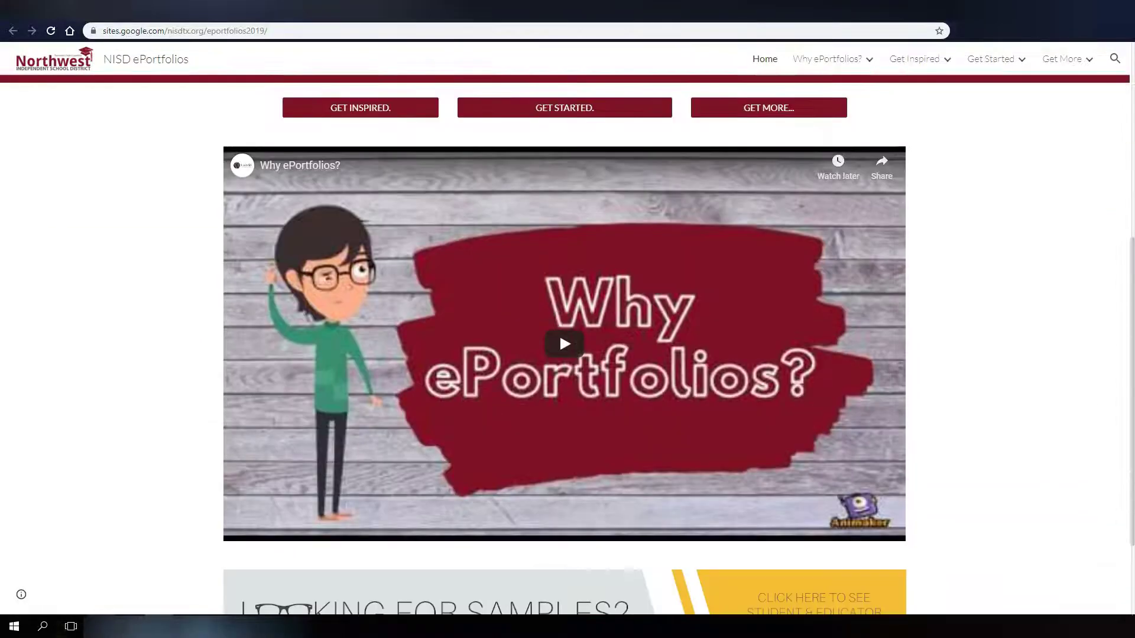
{"action": "scroll", "coordinate": [565, 343], "scroll_direction": "down", "scroll_amount": 1}
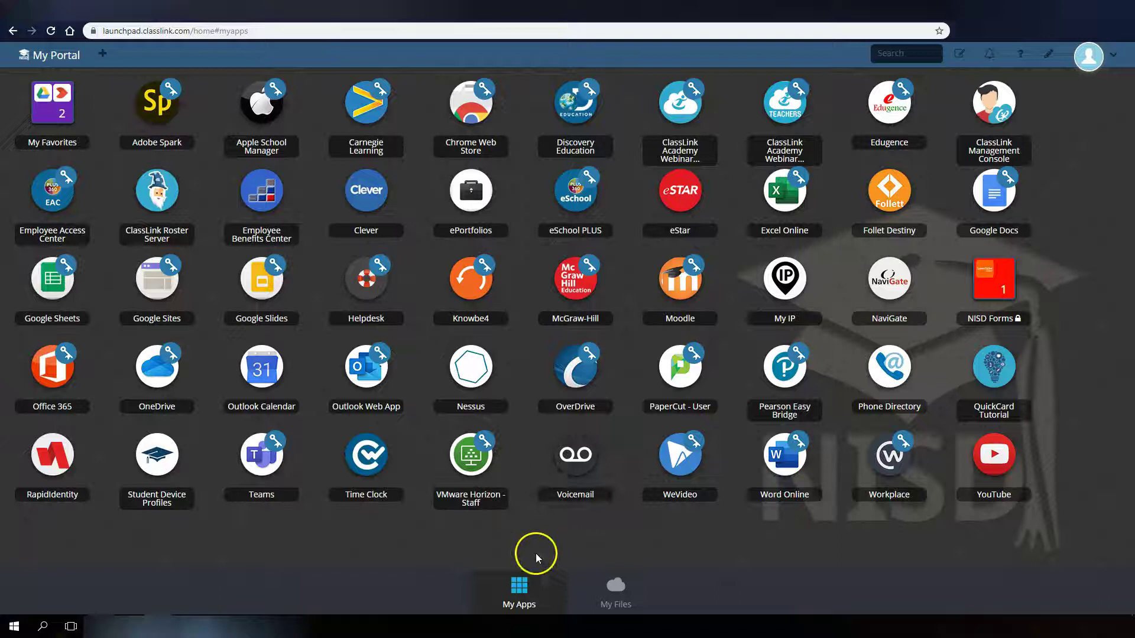
Step: Open My Files, view Home Drive, then go to Manage Services showing Google Drive connected
{"action": "left_click", "coordinate": [616, 588]}
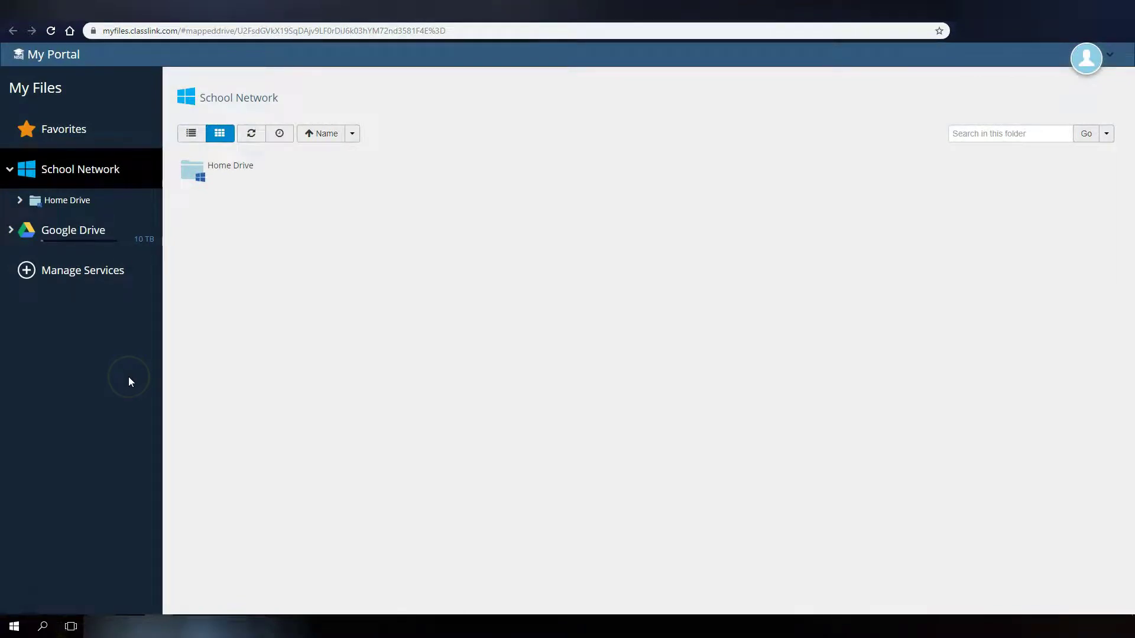
{"action": "left_click", "coordinate": [84, 202]}
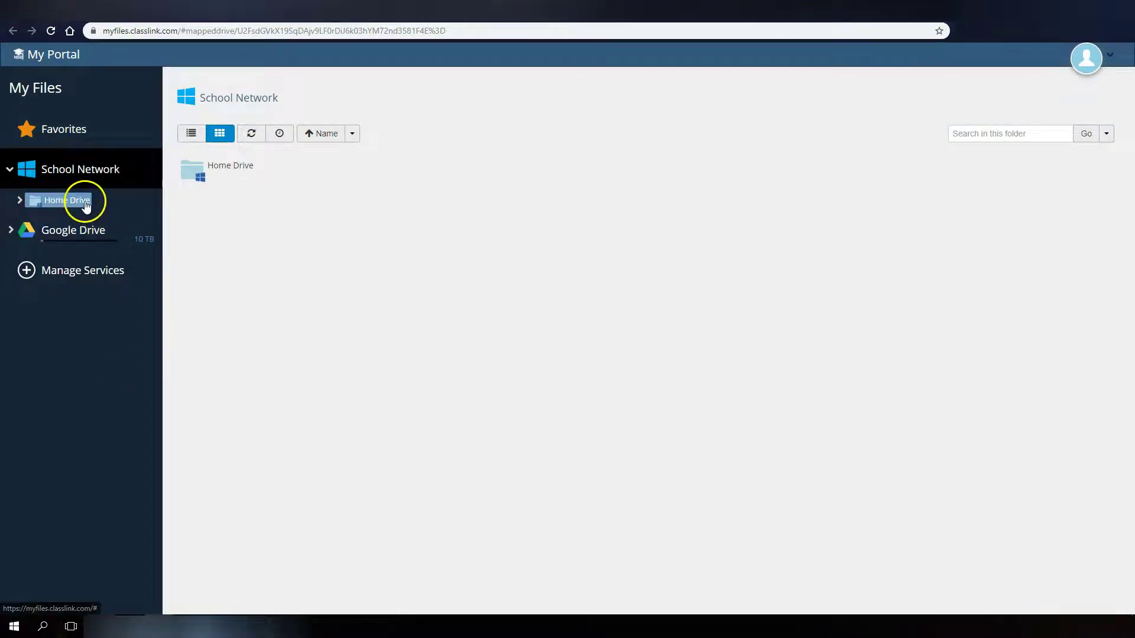
{"action": "left_click", "coordinate": [85, 271]}
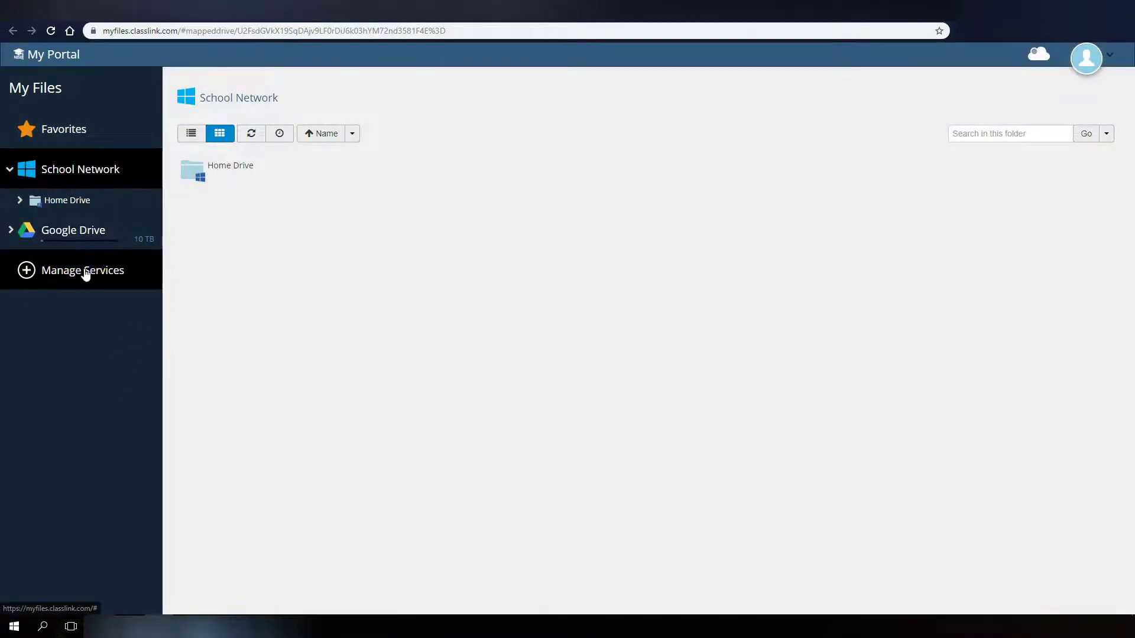
{"action": "left_click", "coordinate": [26, 270]}
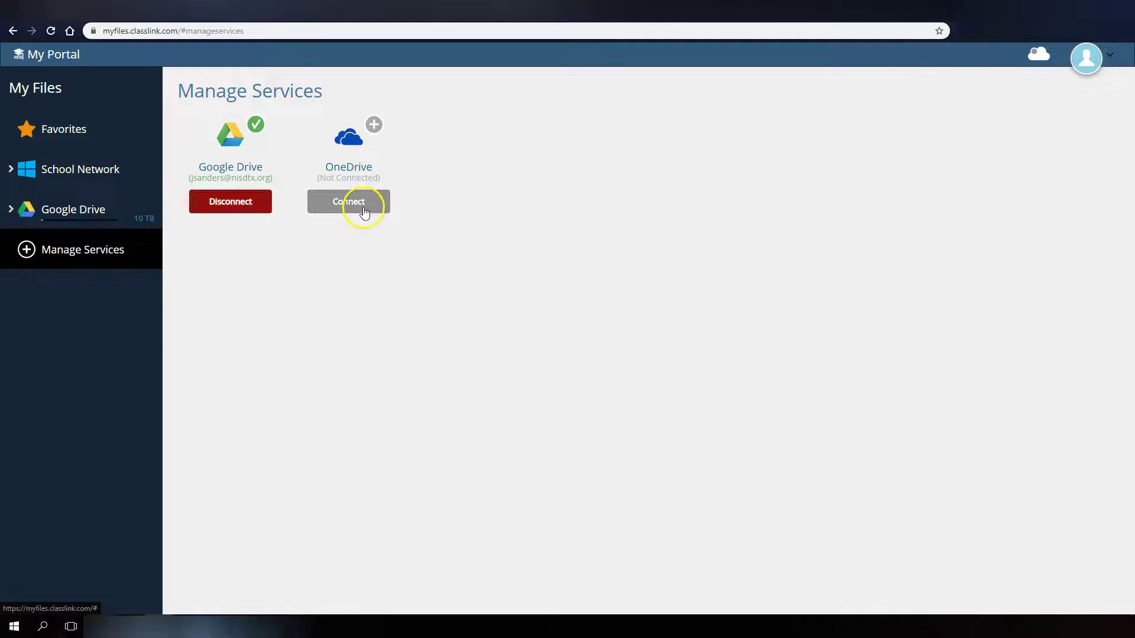
Step: Open Google Drive in the My Files sidebar to browse its files
{"action": "left_click", "coordinate": [69, 217]}
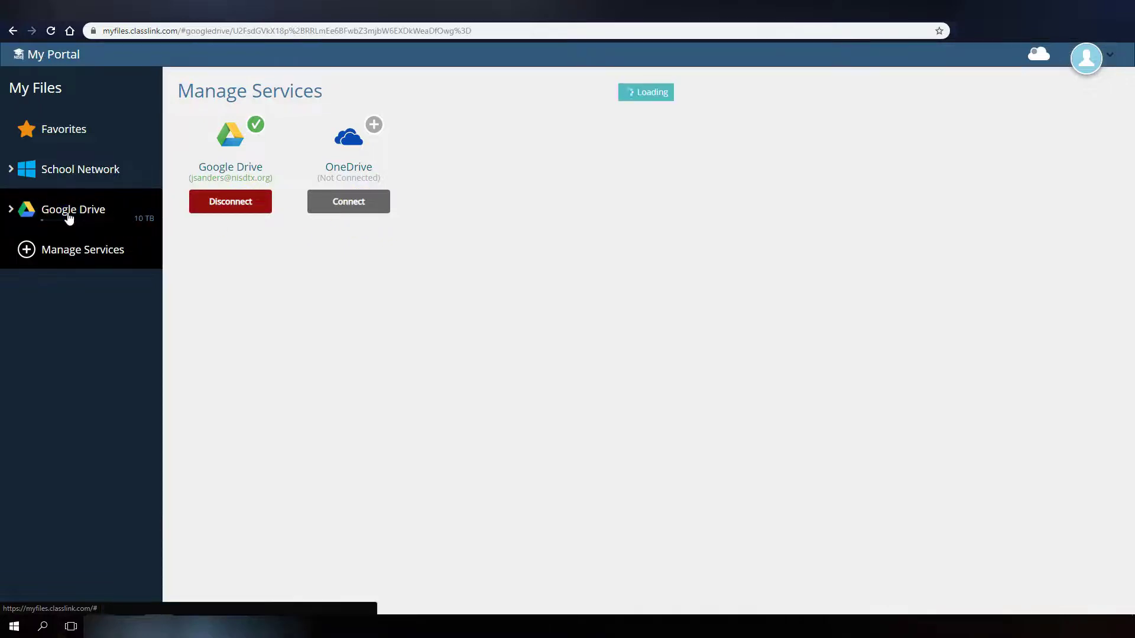